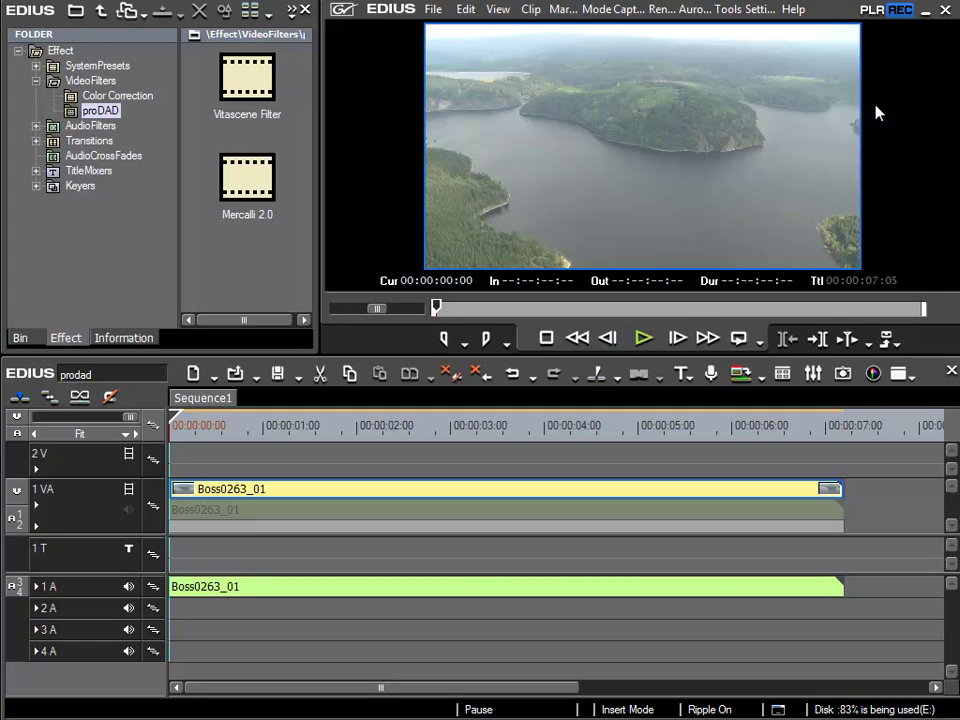
- Play the Boss0263_01 lake clip through to about 00:00:07:02 to judge its shake
left_click(643, 340)
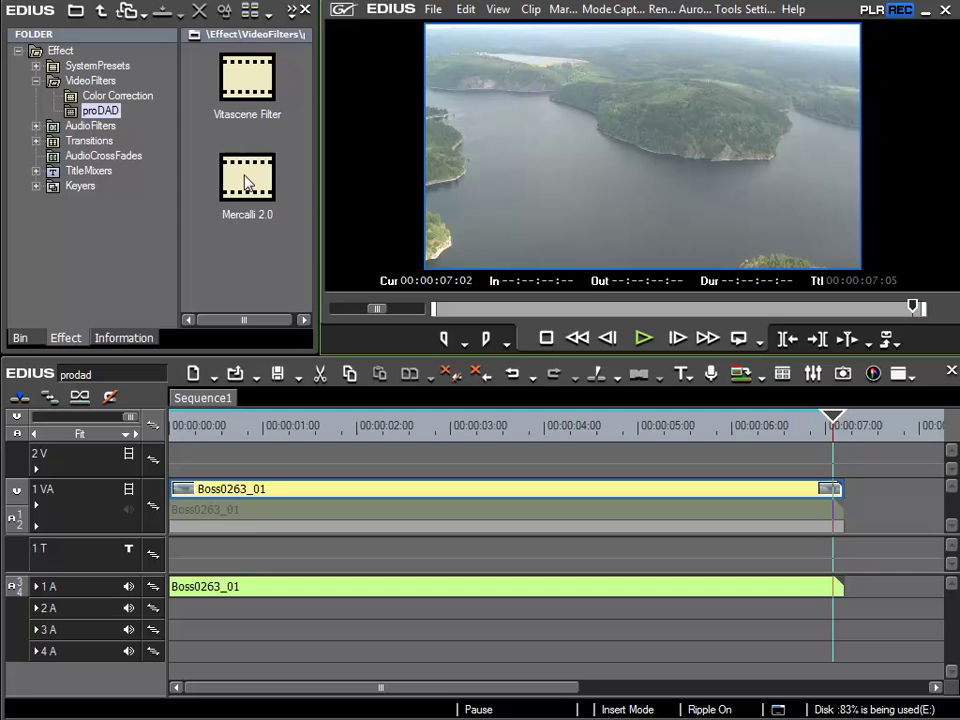
- Drag Mercalli 2.0 onto the Boss0263_01 clip on track 1 VA
left_click_drag(245, 180, 292, 493)
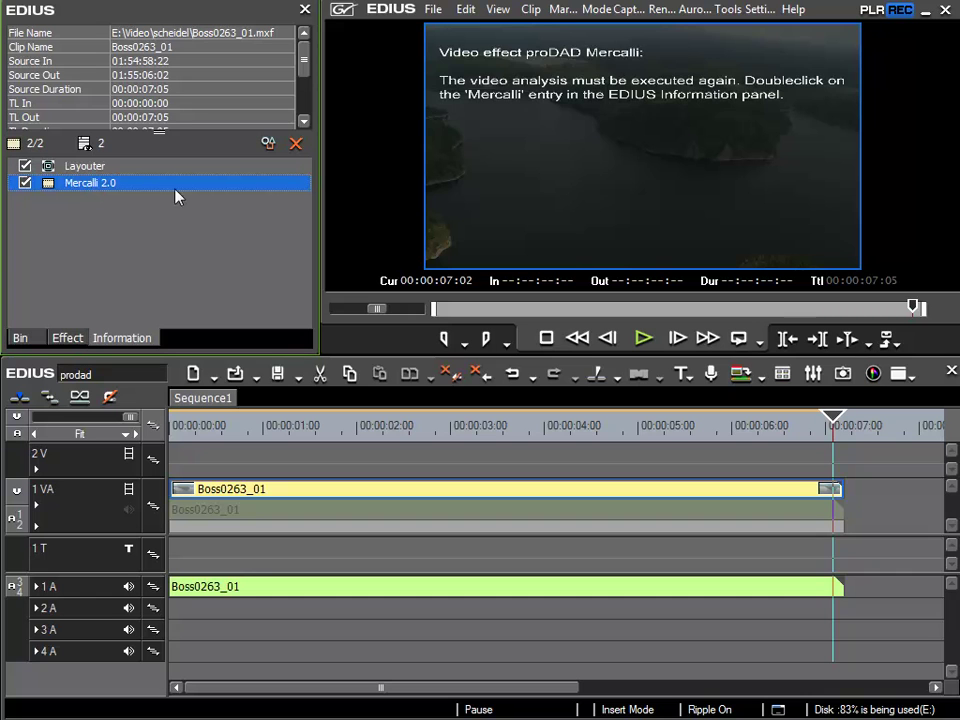
- Open the Mercalli 2.0 setup dialog showing Universal Camera, briefly toggling Further Settings
left_click(268, 144)
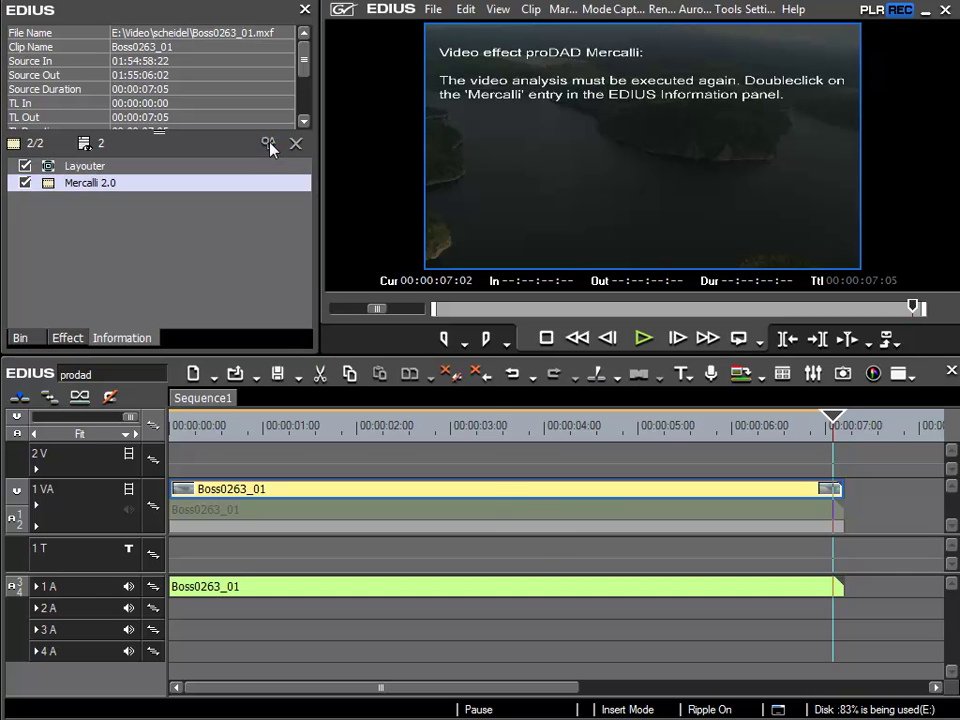
left_click_drag(635, 337, 222, 138)
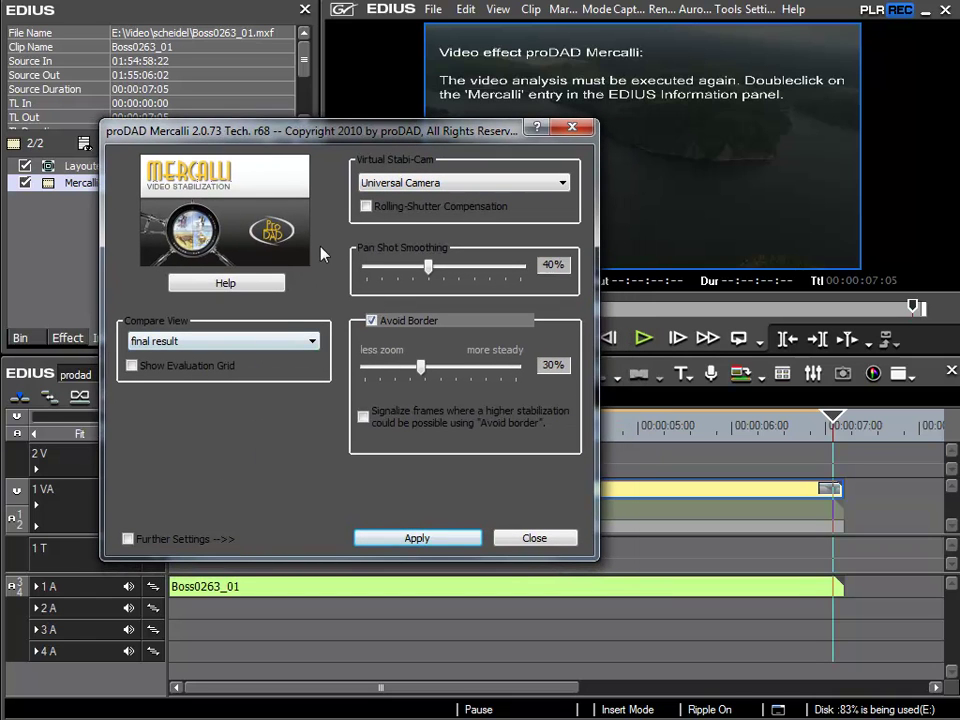
left_click(128, 539)
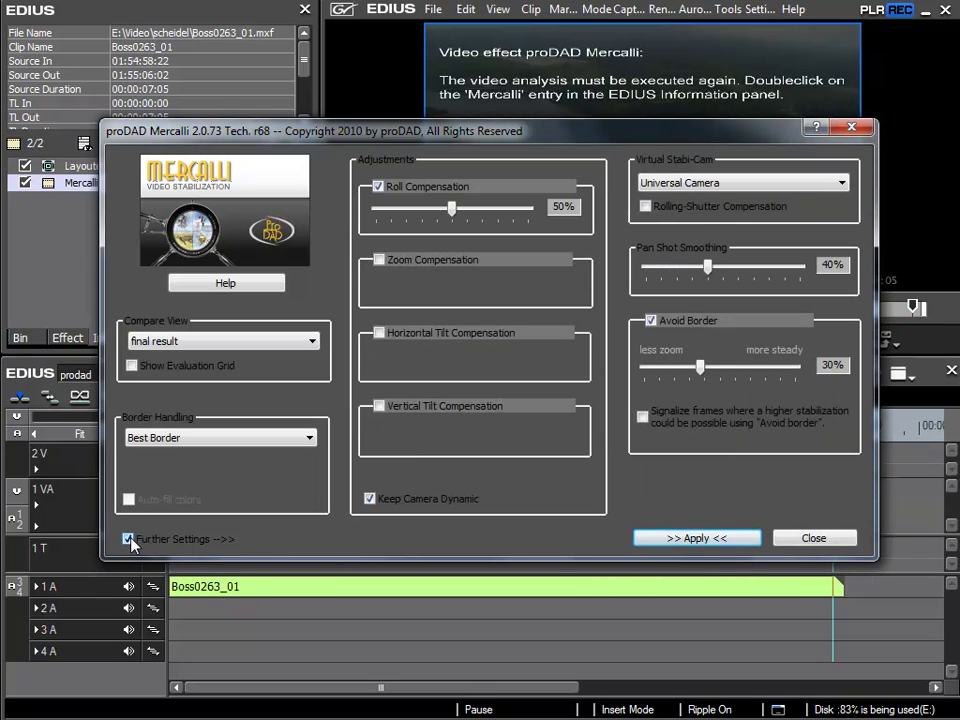
left_click(128, 539)
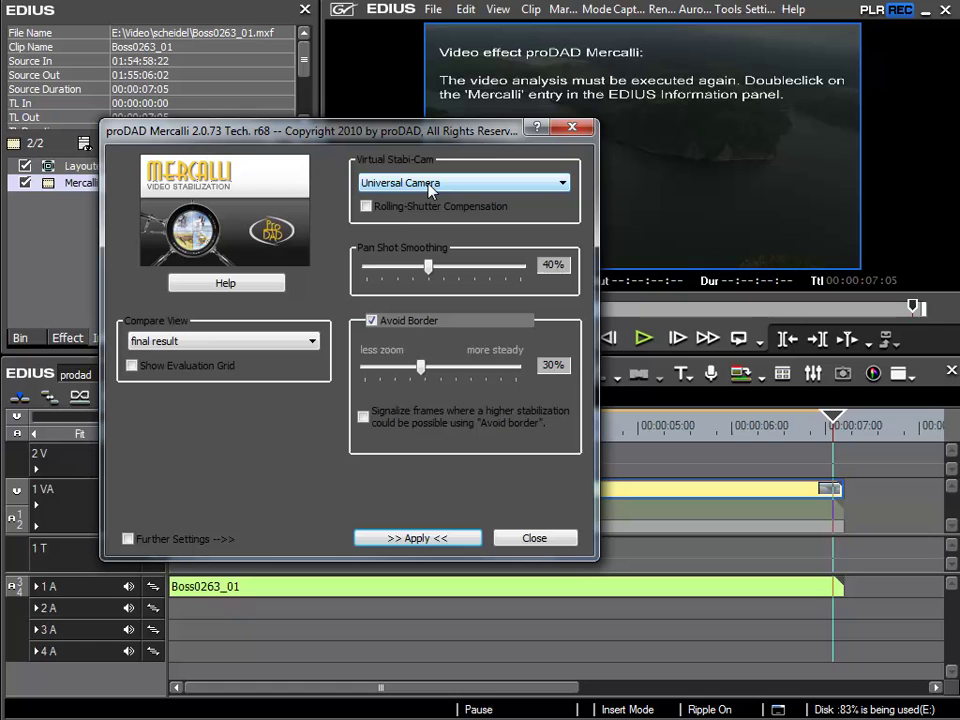
- Apply the Universal Camera settings and let Mercalli finish analysing the video
left_click(409, 543)
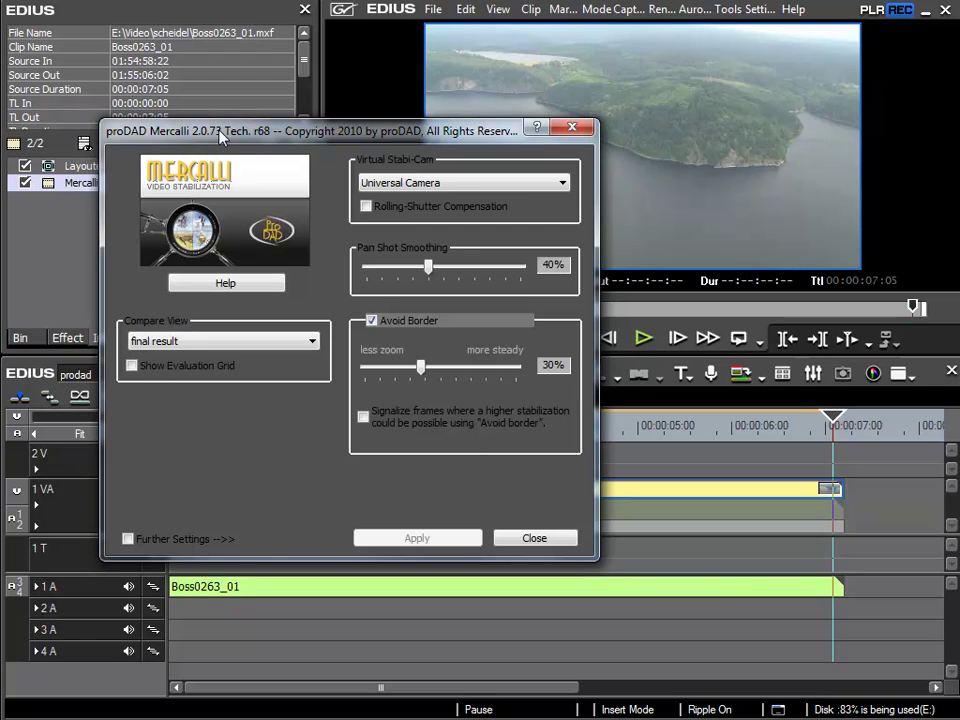
left_click_drag(220, 135, 327, 501)
- Replay the stabilised lake clip from the start, stopping at 00:00:06:24
left_click(330, 455)
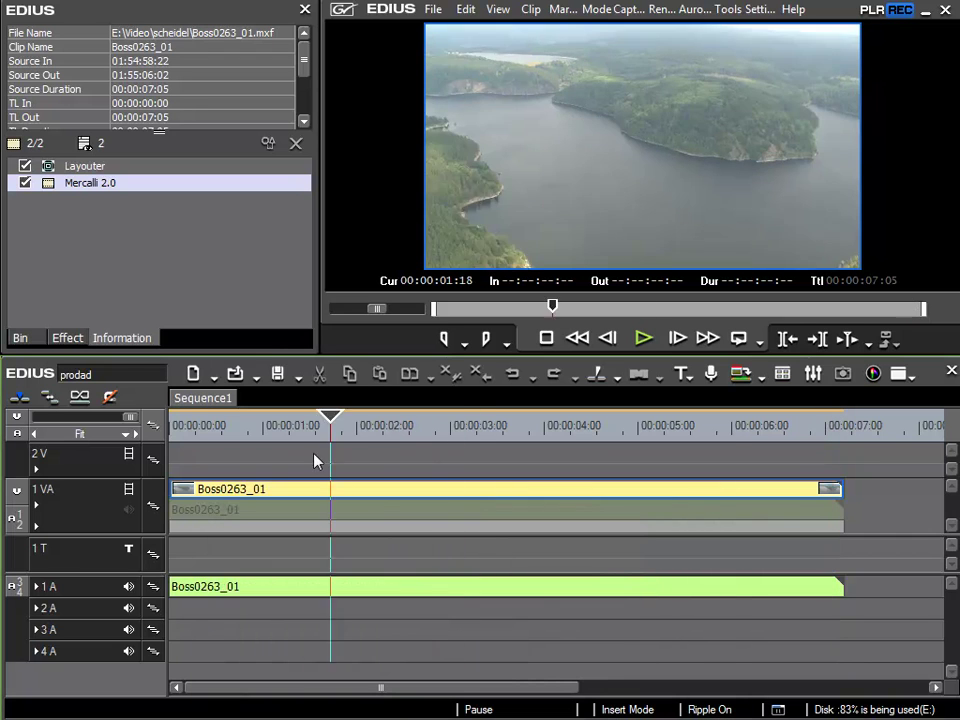
left_click(172, 456)
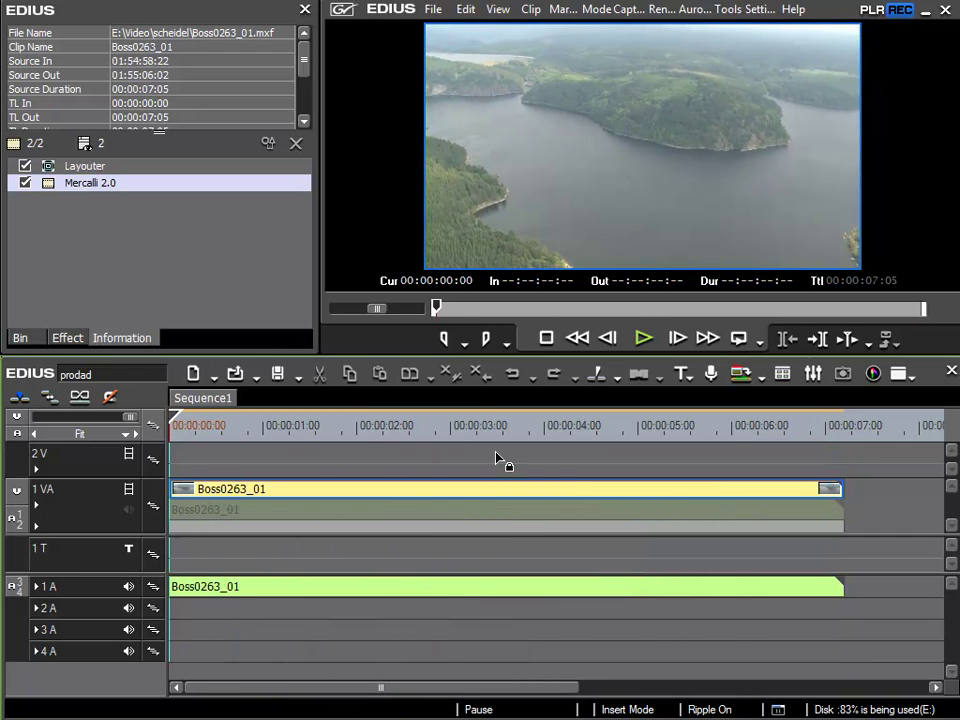
left_click(643, 338)
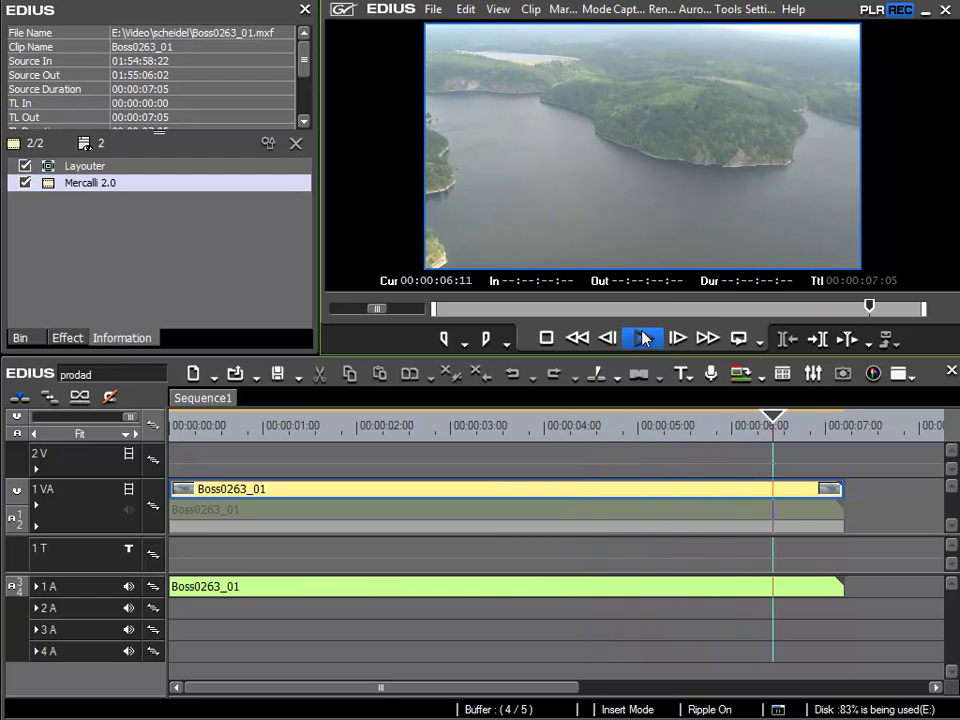
left_click(643, 339)
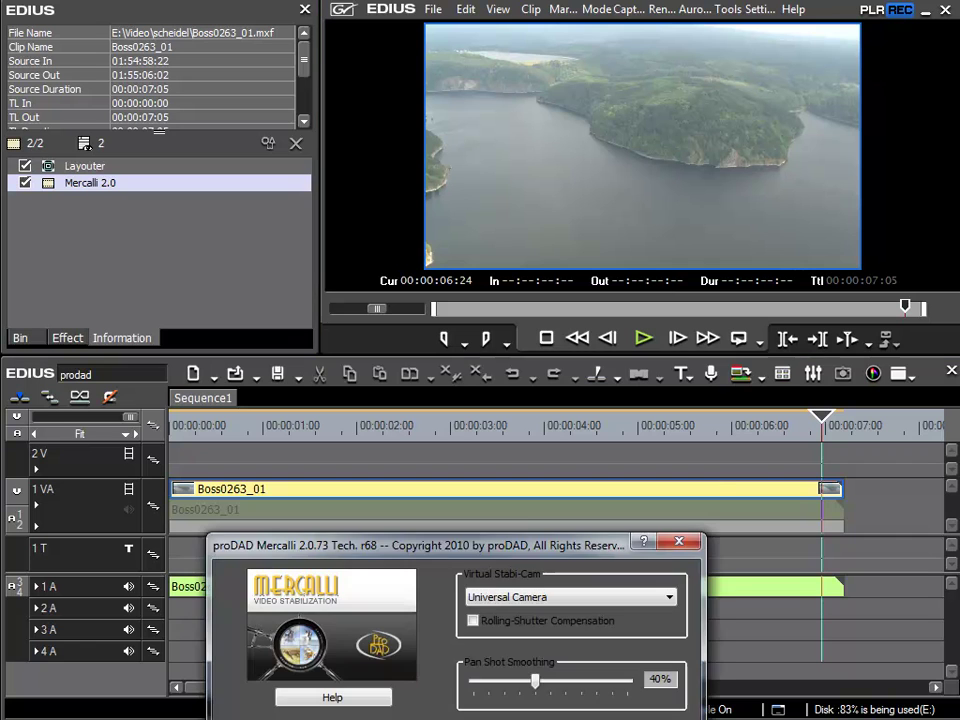
- Tick Rolling-Shutter Compensation in the Mercalli settings dialog
left_click_drag(451, 545, 393, 76)
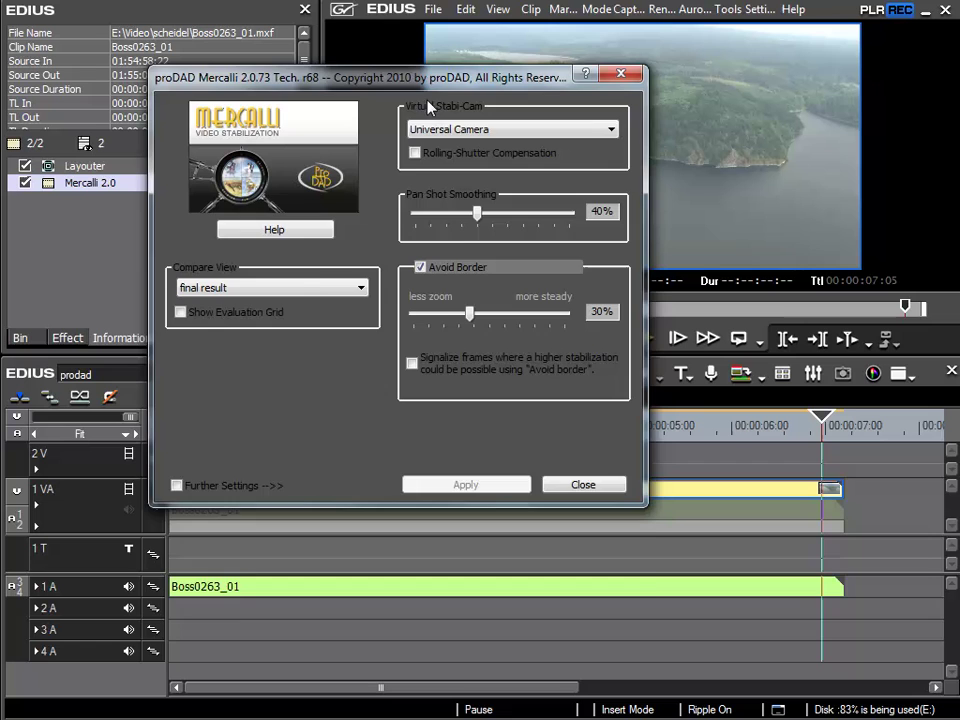
left_click_drag(432, 89, 415, 259)
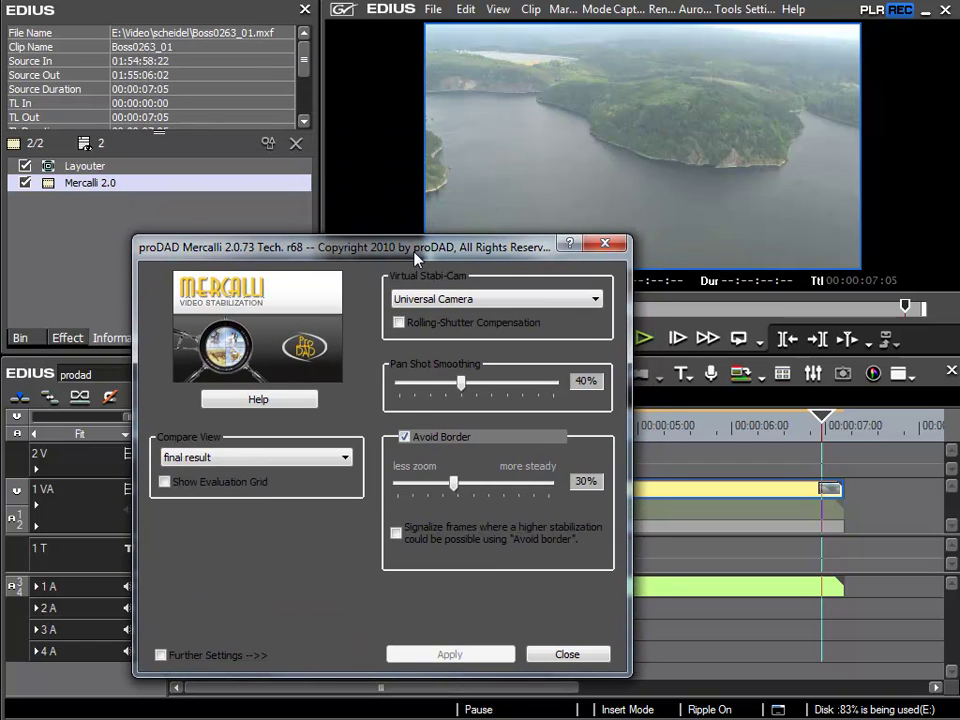
left_click(399, 322)
left_click_drag(362, 252, 433, 412)
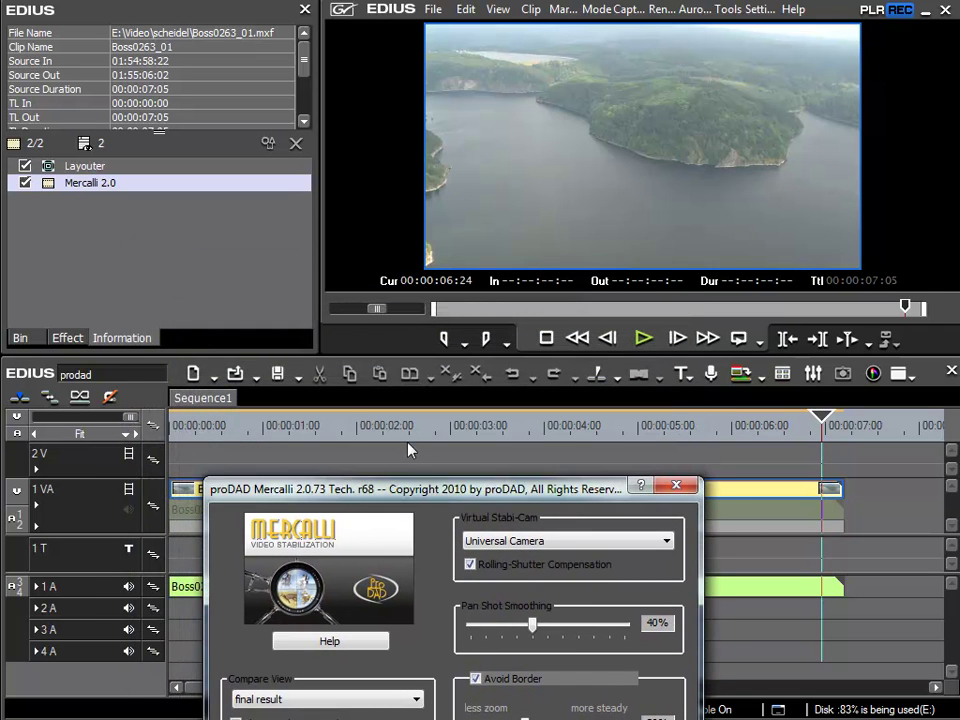
- Replay the clip to 00:00:05:24, then reopen the Mercalli 2.0 settings
left_click(380, 432)
left_click(216, 428)
key("space")
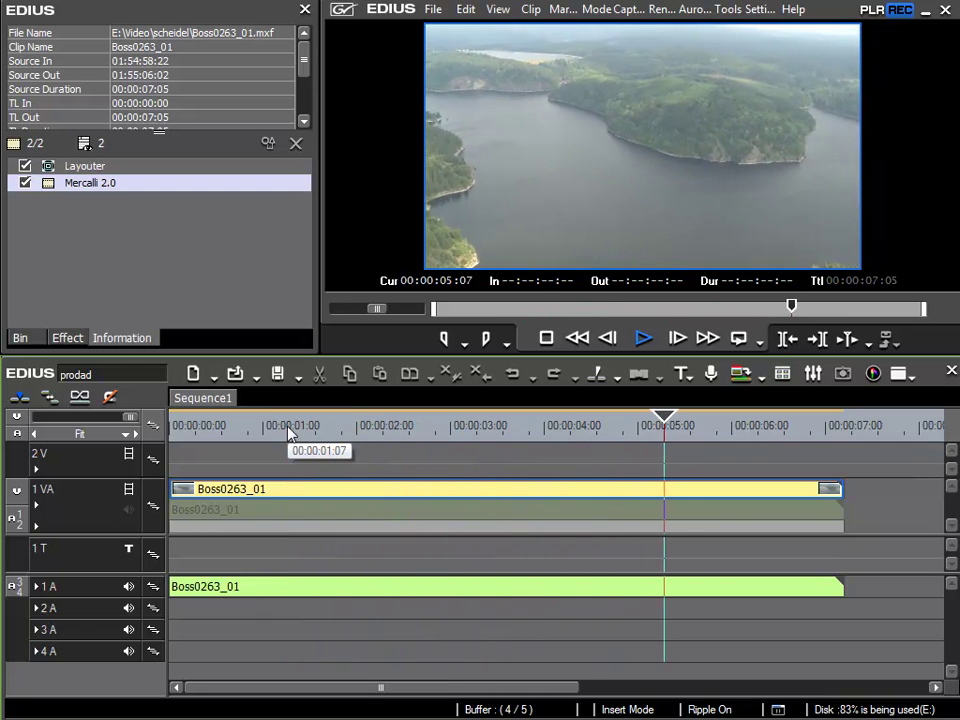
key("space")
double_click(90, 183)
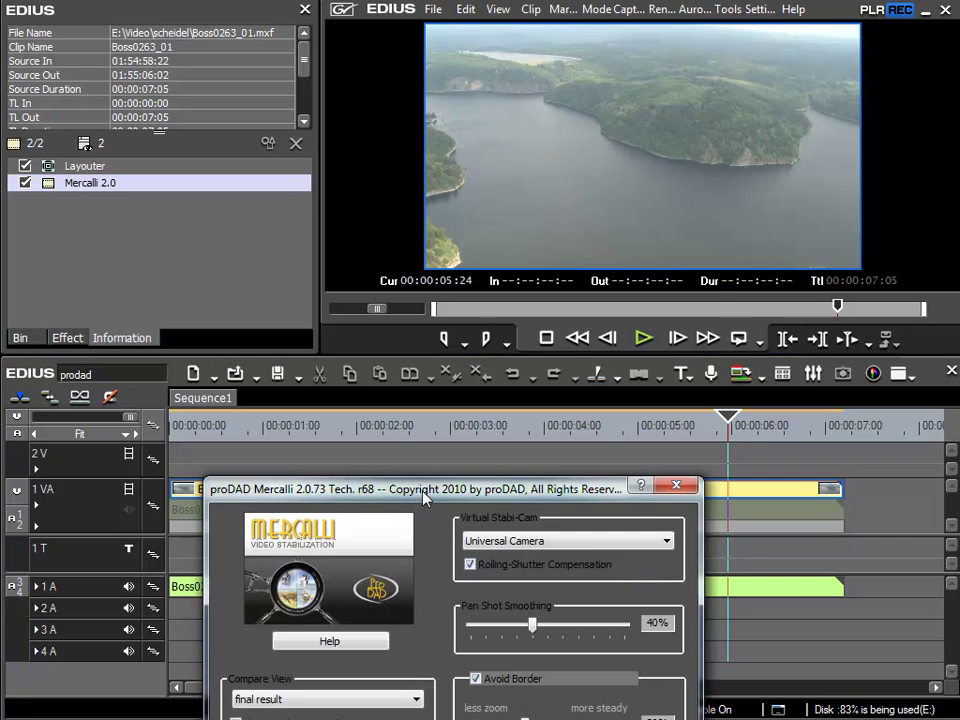
left_click_drag(427, 313, 435, 280)
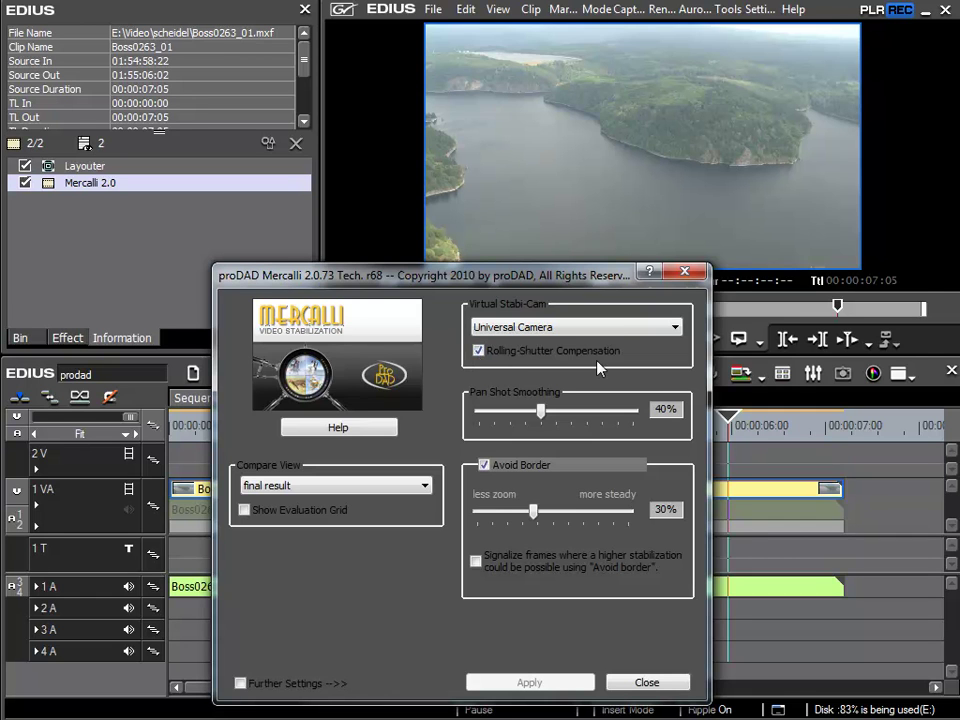
- Untick Rolling-Shutter Compensation and set Pan Shot Smoothing to 60%
left_click(479, 352)
left_click_drag(545, 421, 639, 418)
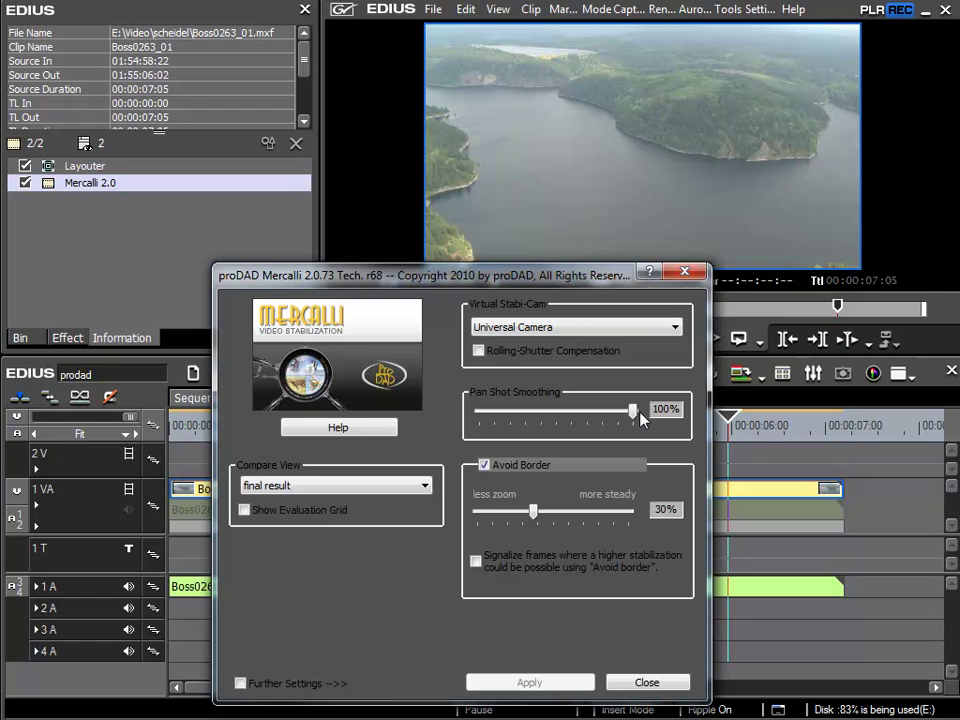
left_click_drag(634, 419, 555, 410)
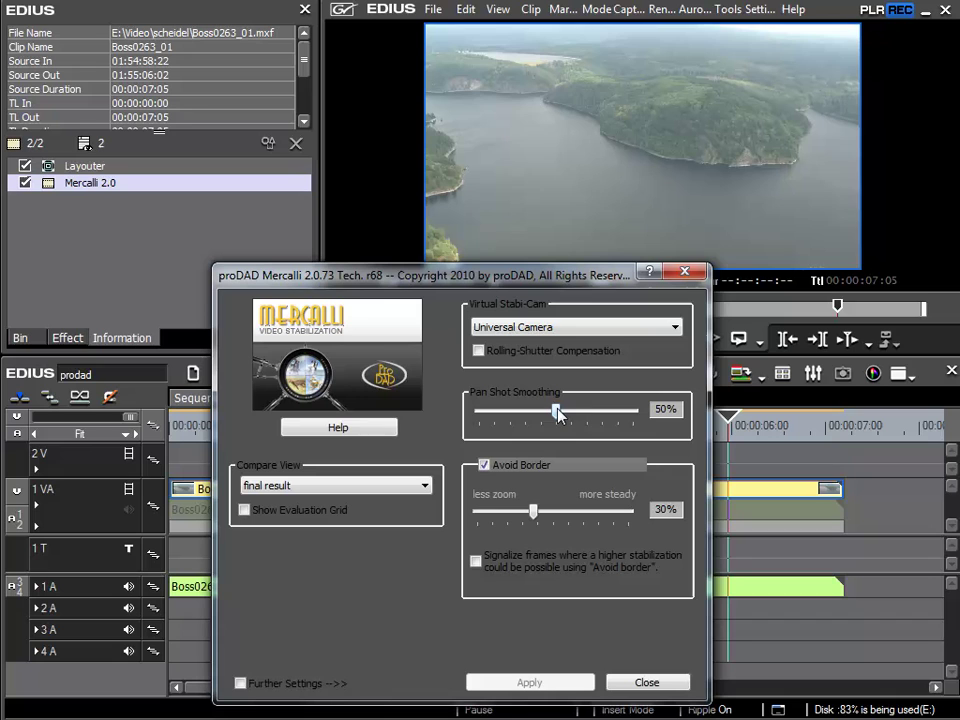
left_click_drag(557, 414, 643, 420)
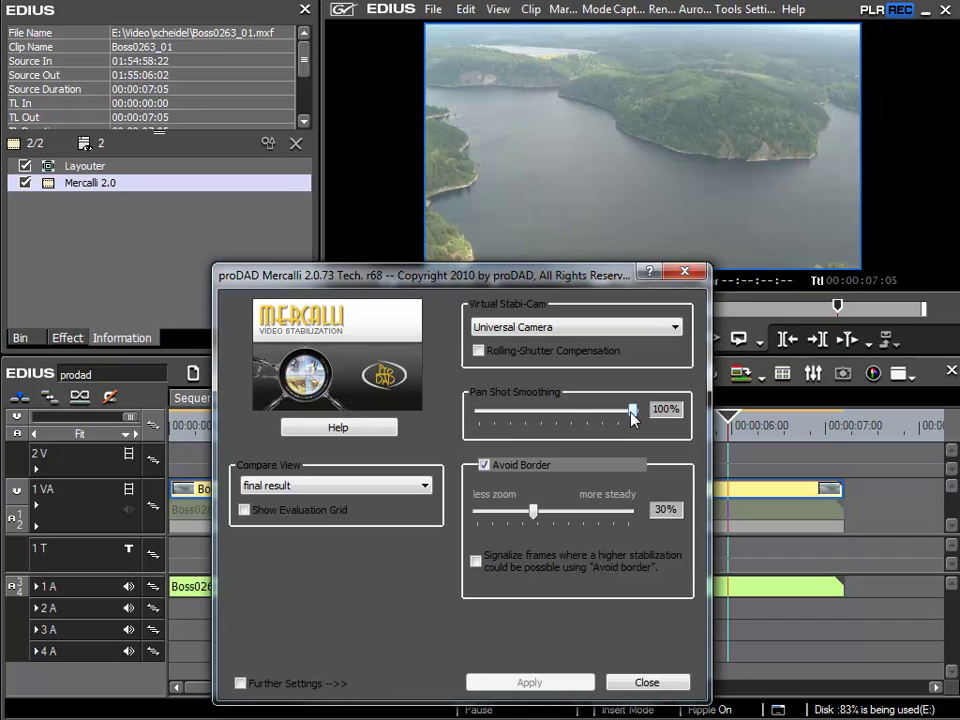
left_click_drag(631, 412, 568, 419)
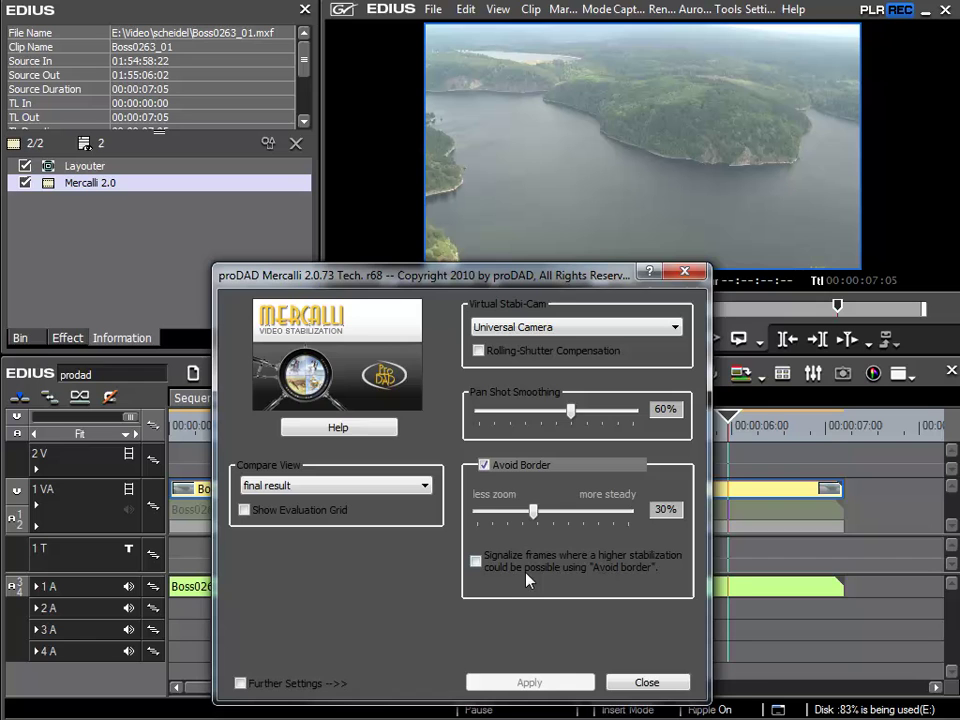
- Close the Mercalli settings and replay the lake clip from the start
left_click_drag(391, 277, 438, 500)
key("Return")
key("Home")
key("space")
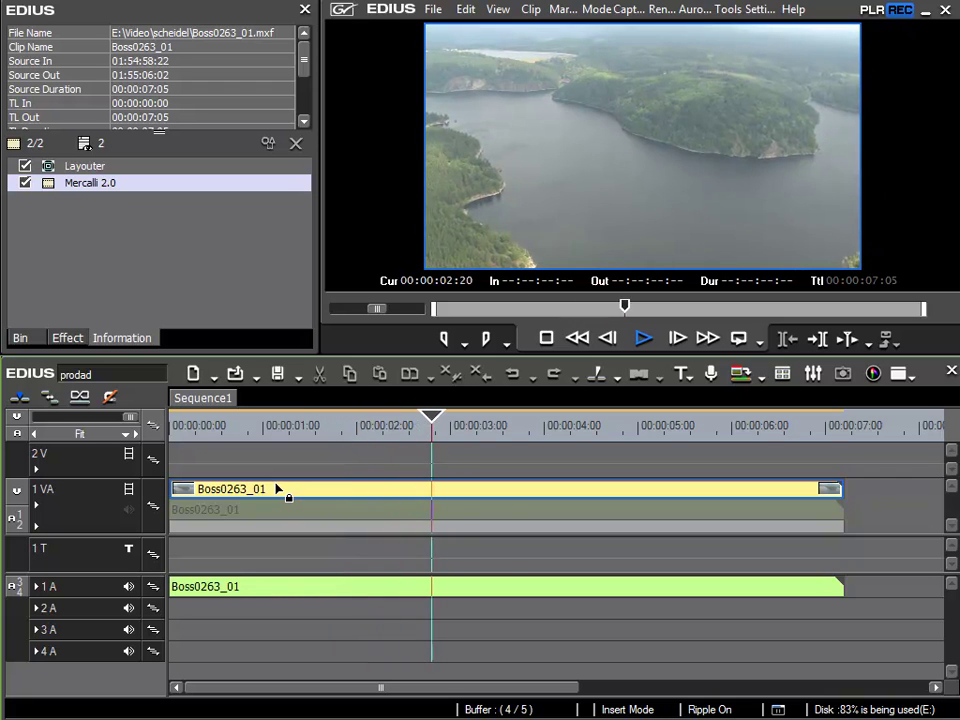
- Pause at 00:00:04:16 and reopen the Mercalli settings in the top-left corner
key("space")
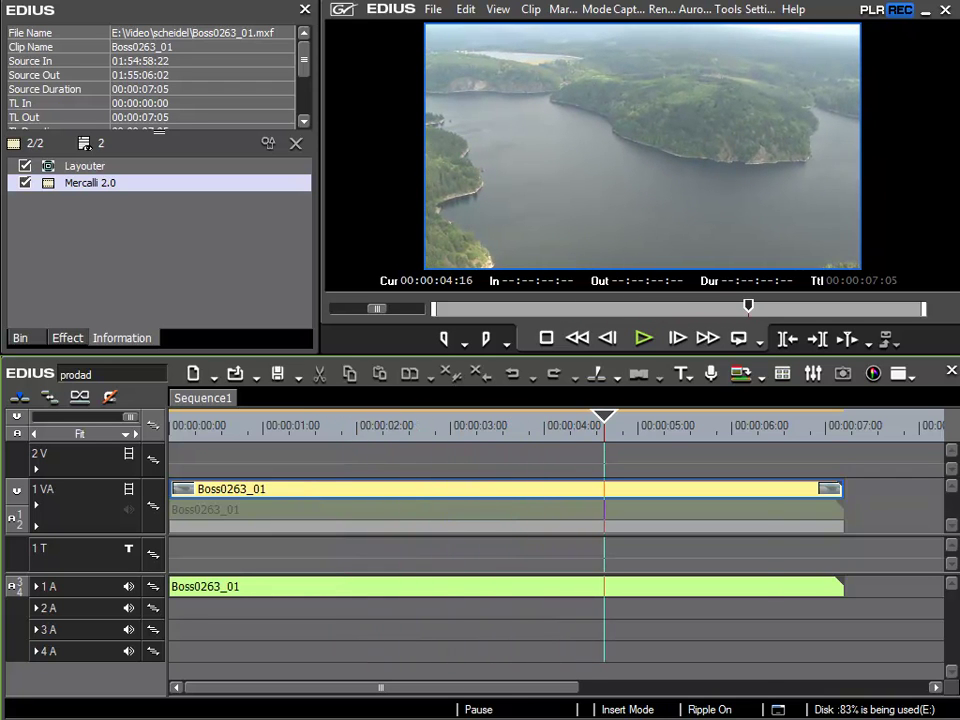
key("Return")
left_click_drag(422, 497, 268, 83)
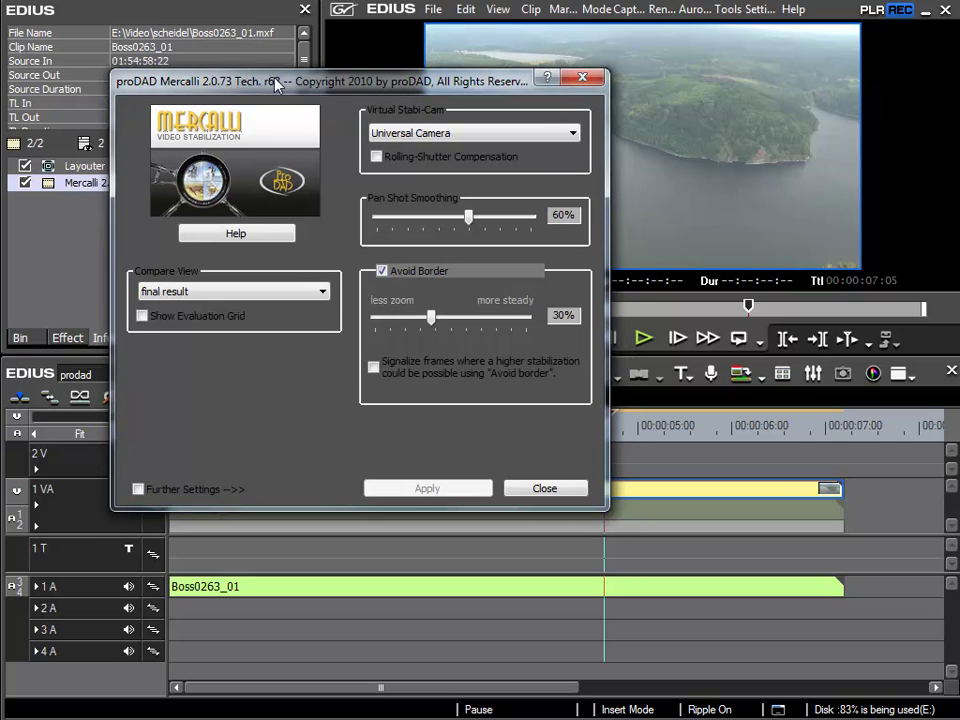
- Tick Further Settings to show the Adjustments and Border Handling options
left_click(138, 489)
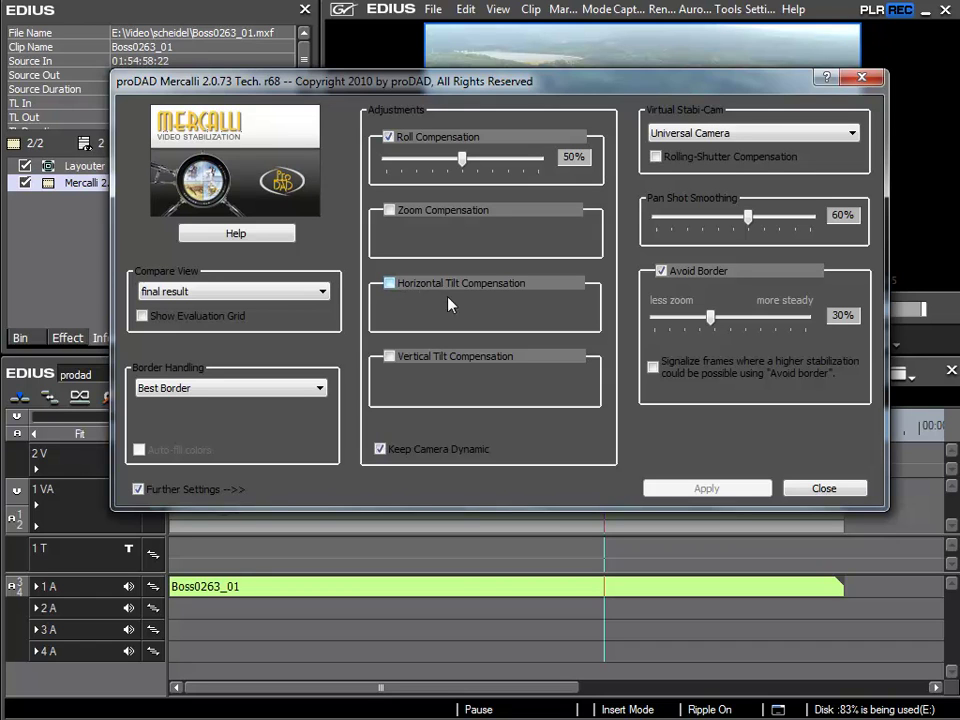
left_click(389, 284)
left_click(389, 357)
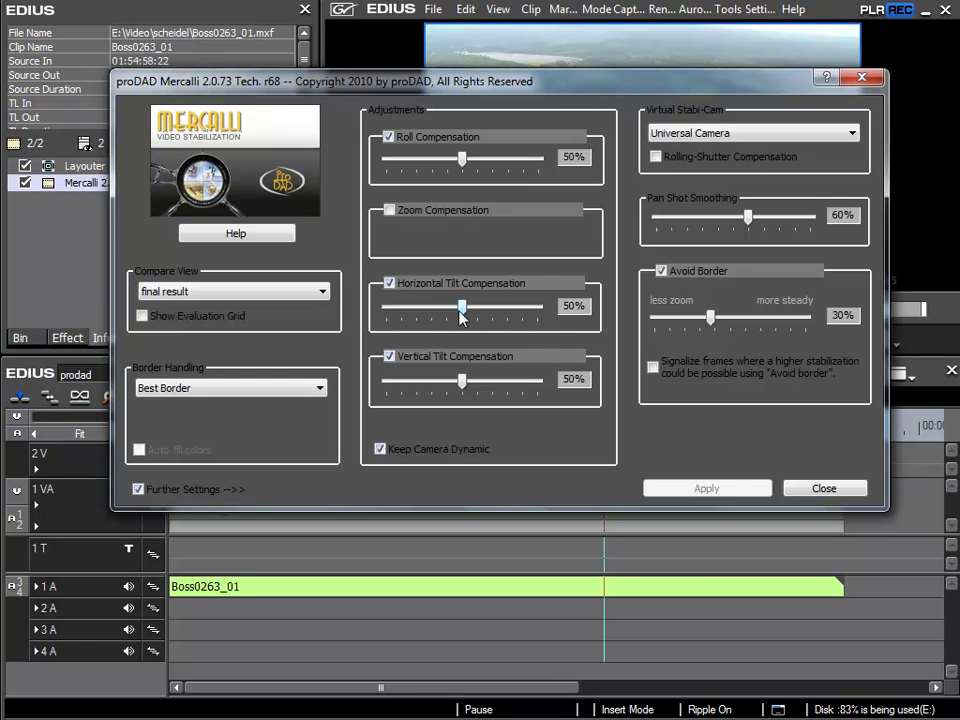
left_click(389, 283)
left_click(389, 357)
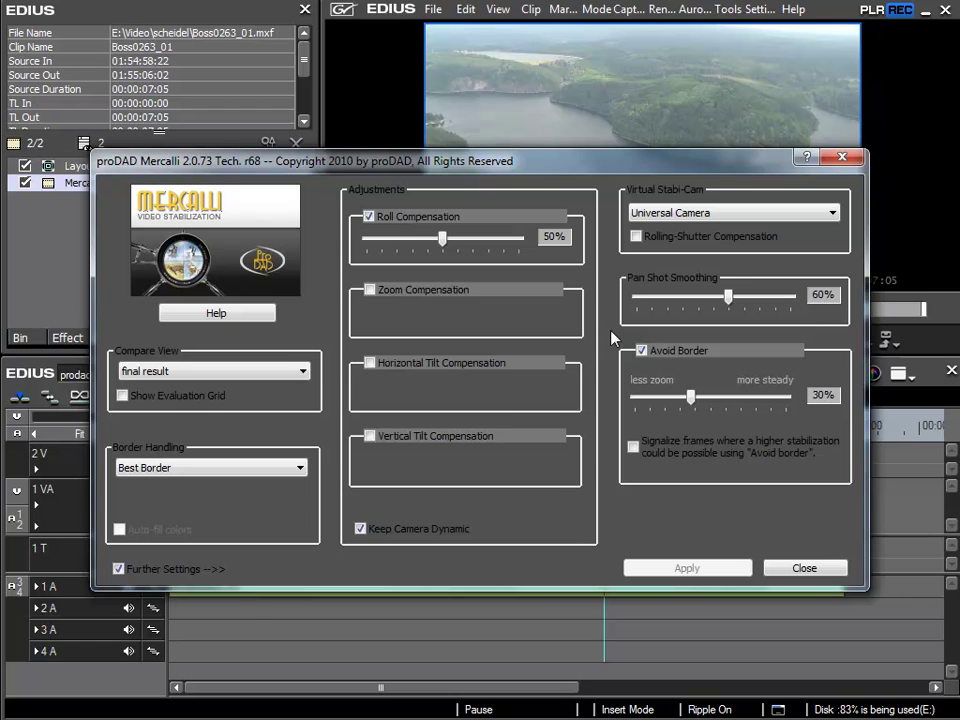
- Set Compare View to horizontal splitscreen and move the dialog off the player
left_click(302, 374)
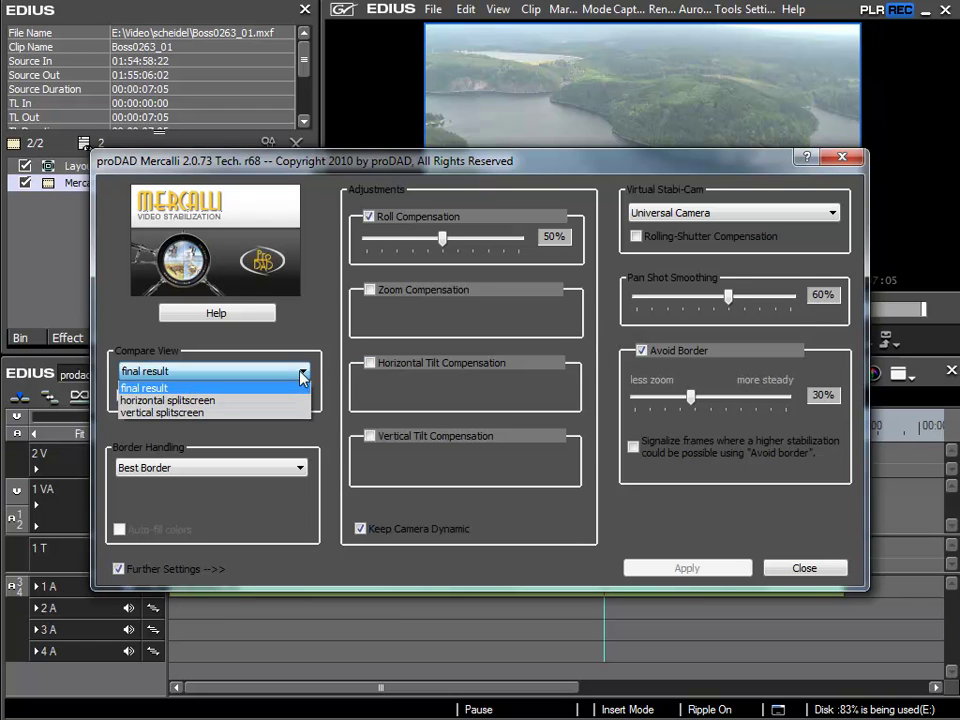
left_click(192, 401)
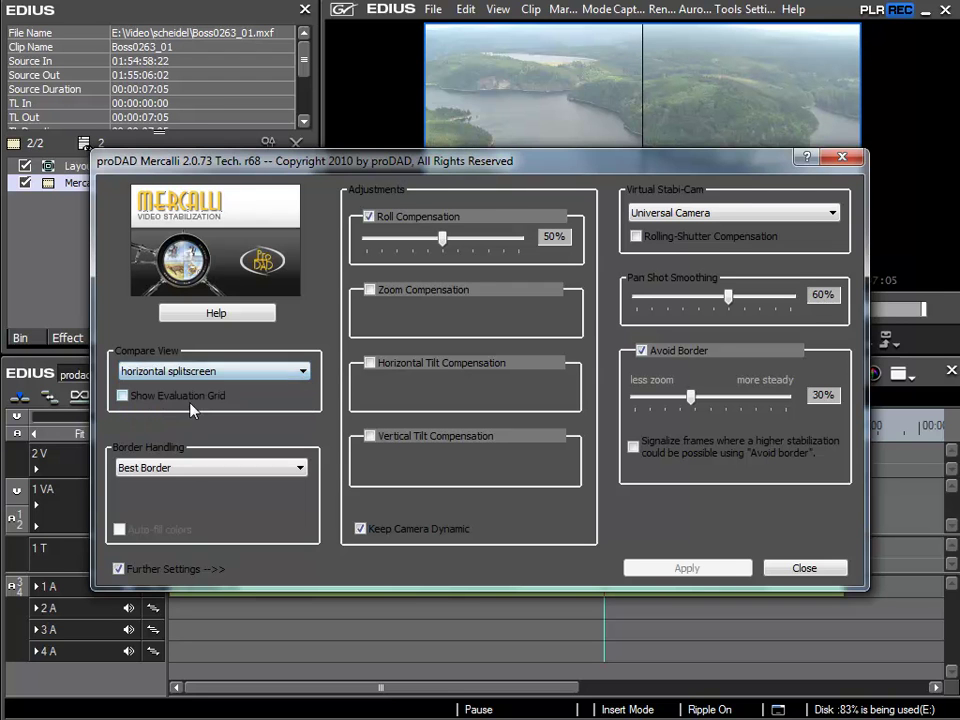
left_click_drag(566, 170, 560, 214)
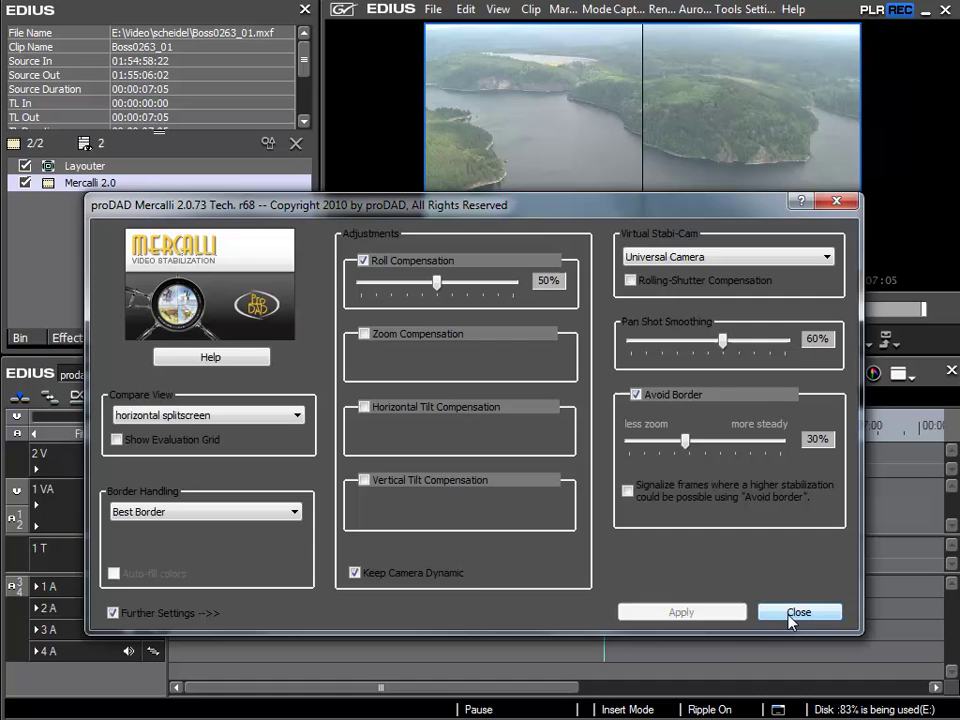
left_click_drag(545, 206, 574, 551)
- Play the split-screen comparison from the start, pause at 00:00:06:11, and bring the Mercalli dialog back up
left_click_drag(569, 427, 124, 432)
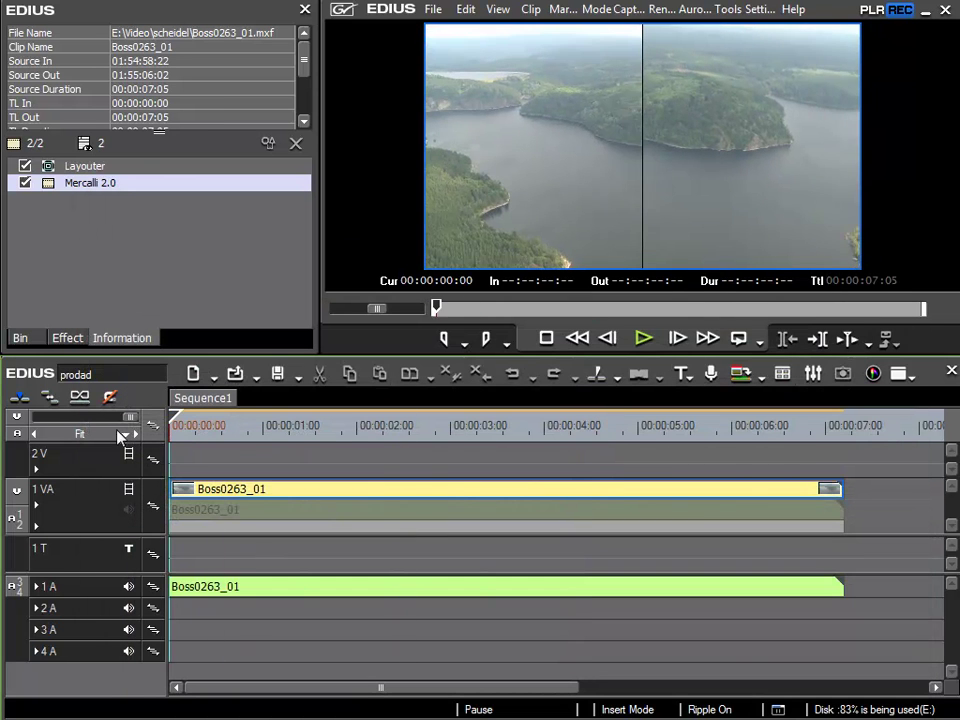
key("space")
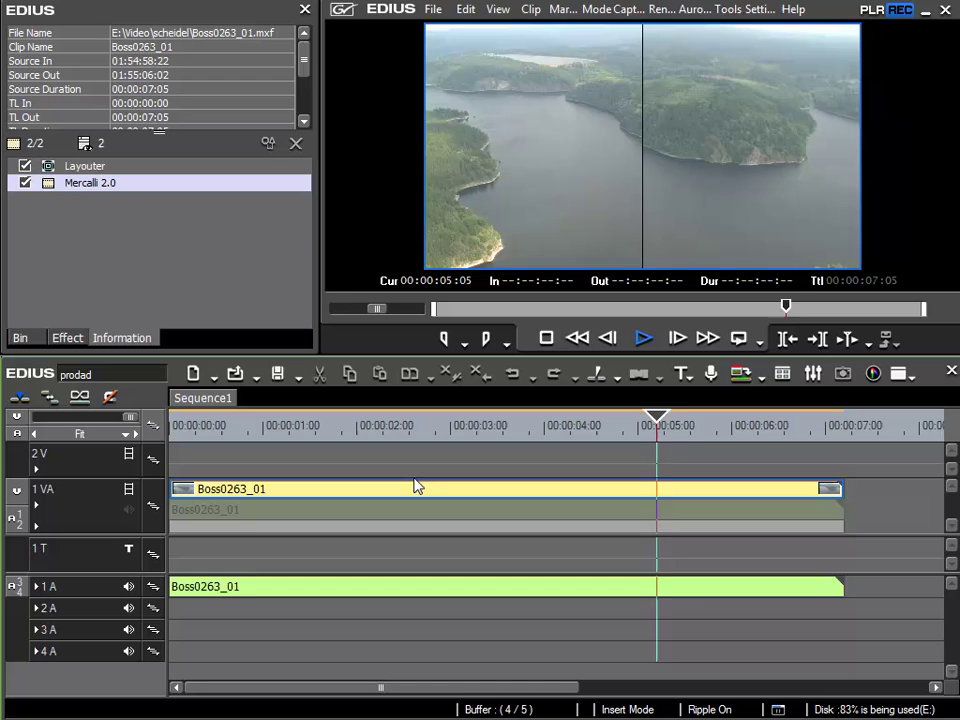
key("space")
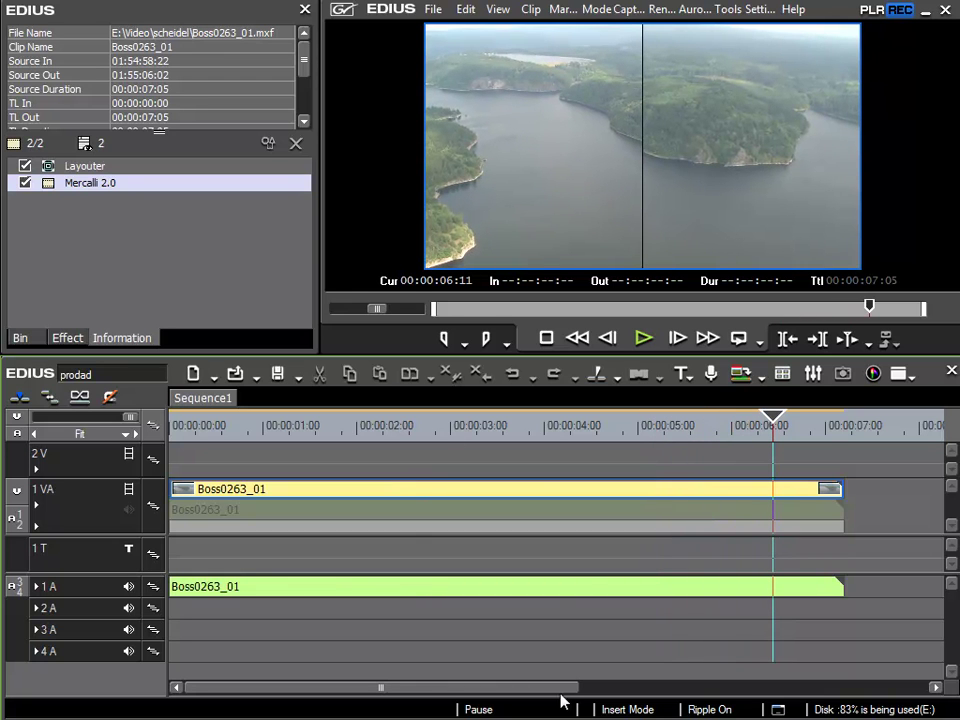
left_click_drag(572, 543, 562, 203)
- Set Mercalli's Compare View to final result and move its settings window to the left
left_click(262, 405)
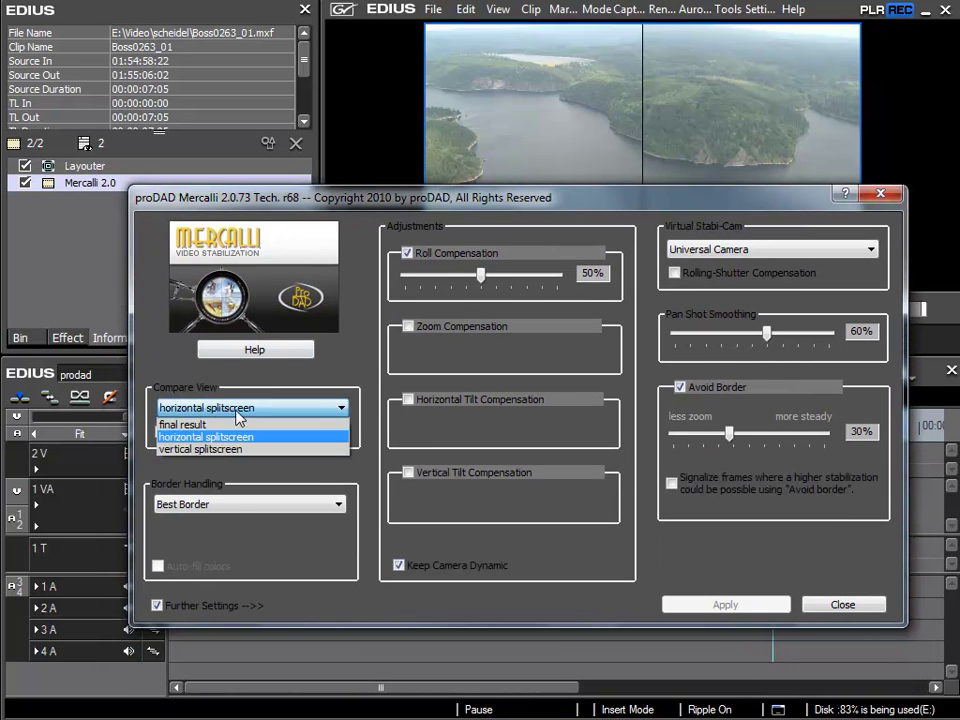
left_click(215, 421)
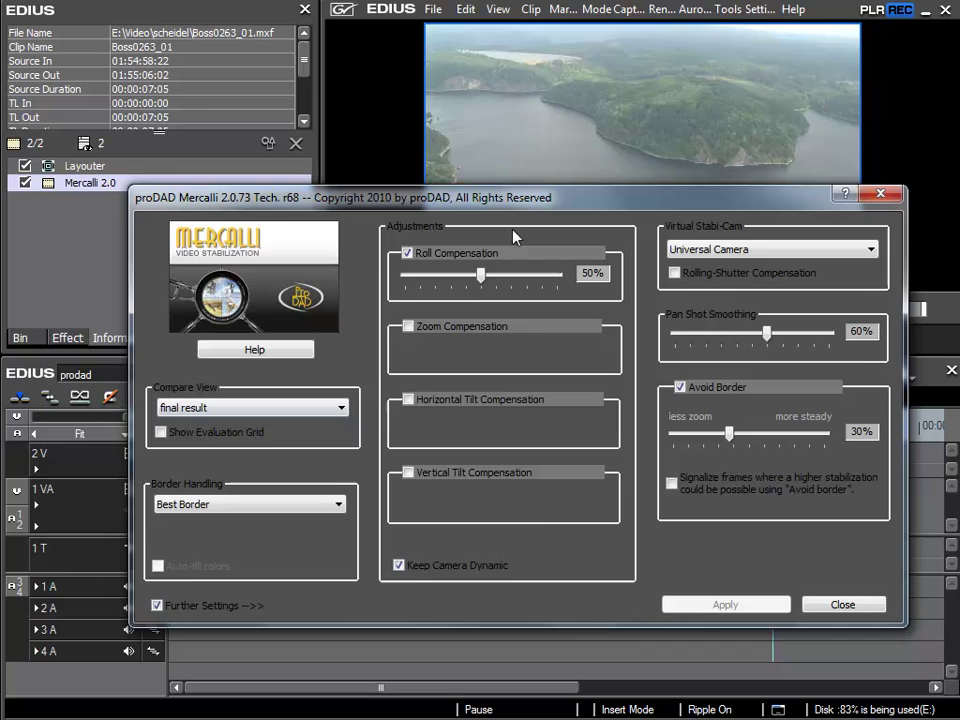
left_click_drag(533, 211, 408, 210)
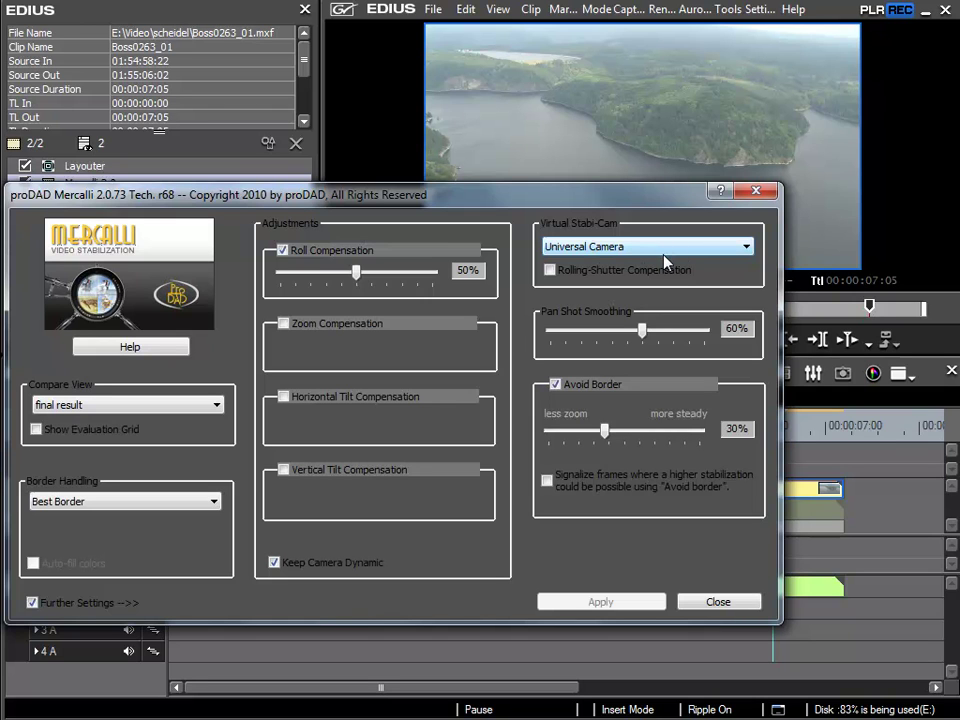
- Change the Virtual Stabi-Cam mode to Glide Camera, with 40% pan shot smoothing
left_click(747, 248)
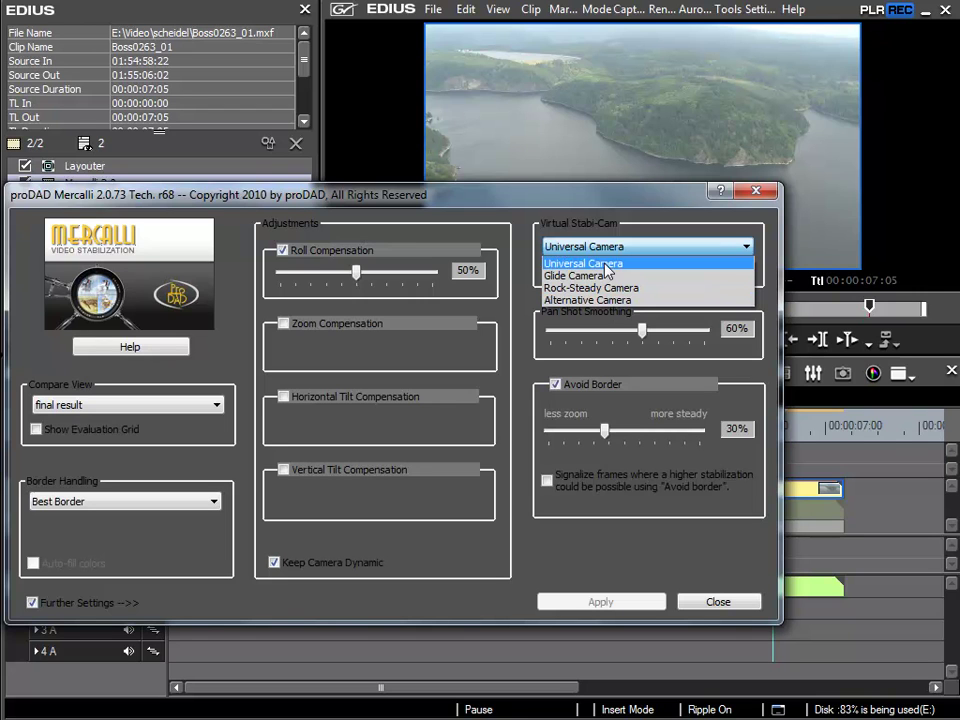
left_click(590, 275)
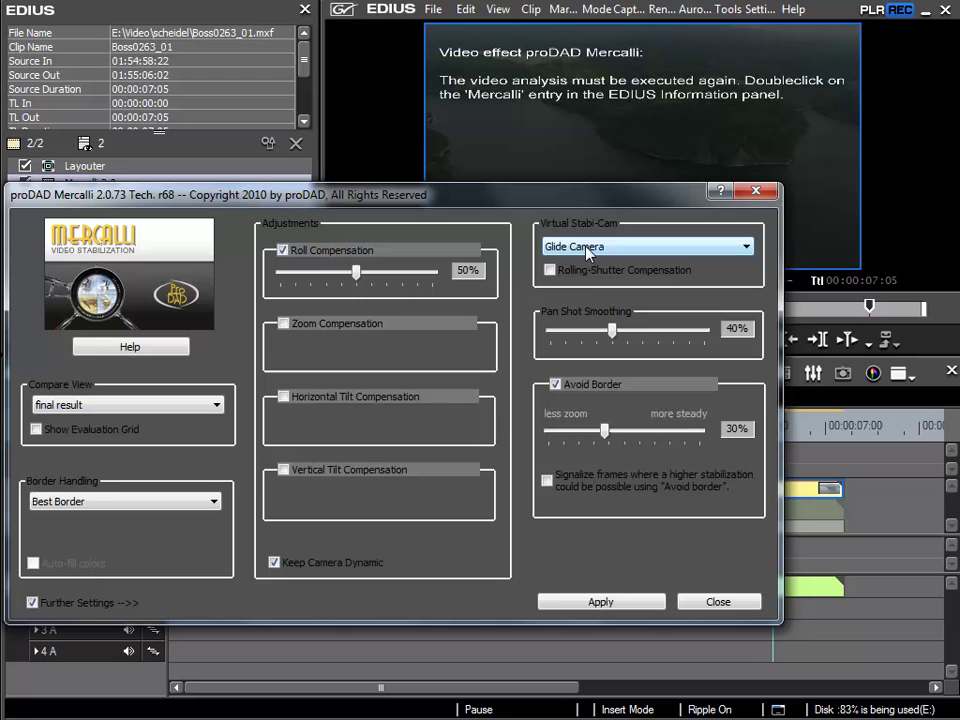
- Apply the Glide Camera settings so Mercalli starts re-analysing the lake clip
left_click(600, 603)
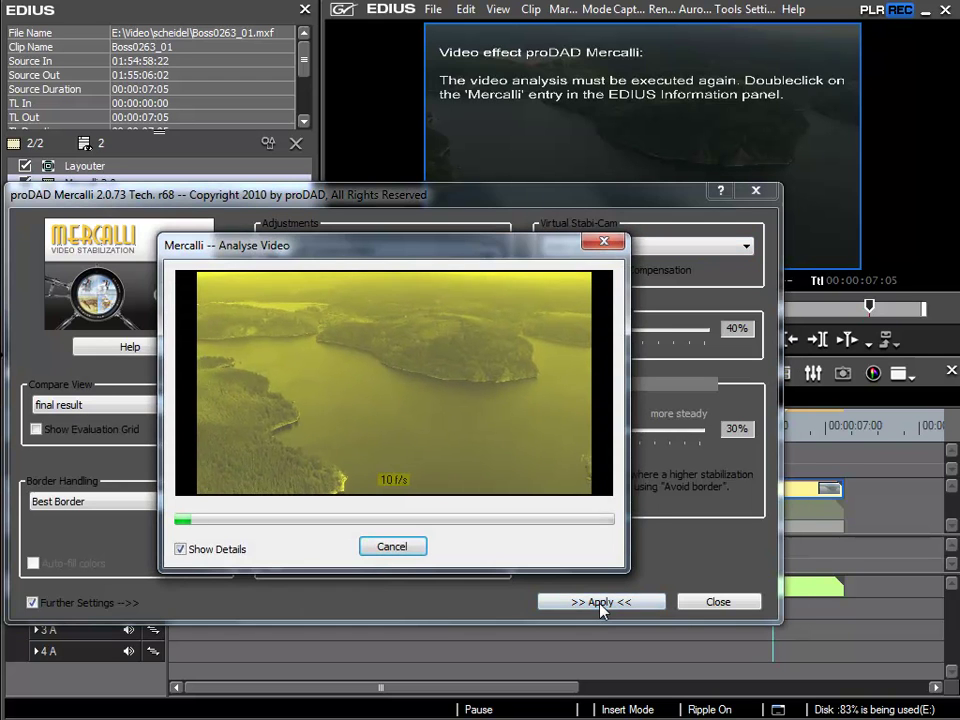